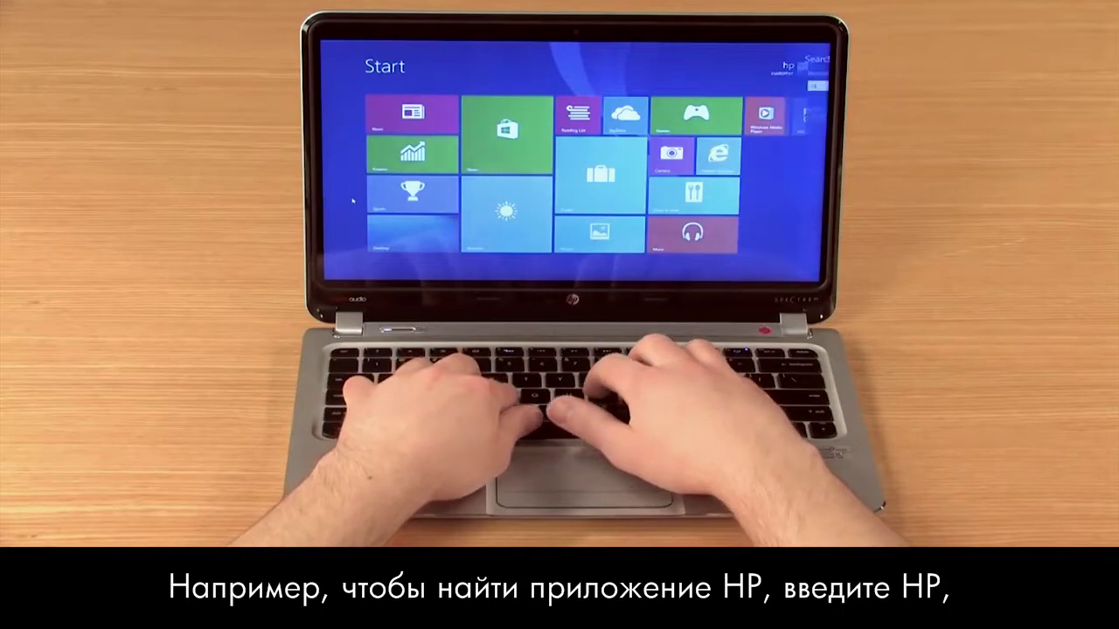
Search for 'hp' on the Start screen and show the Everywhere scope choices
{"action": "type", "text": "hp"}
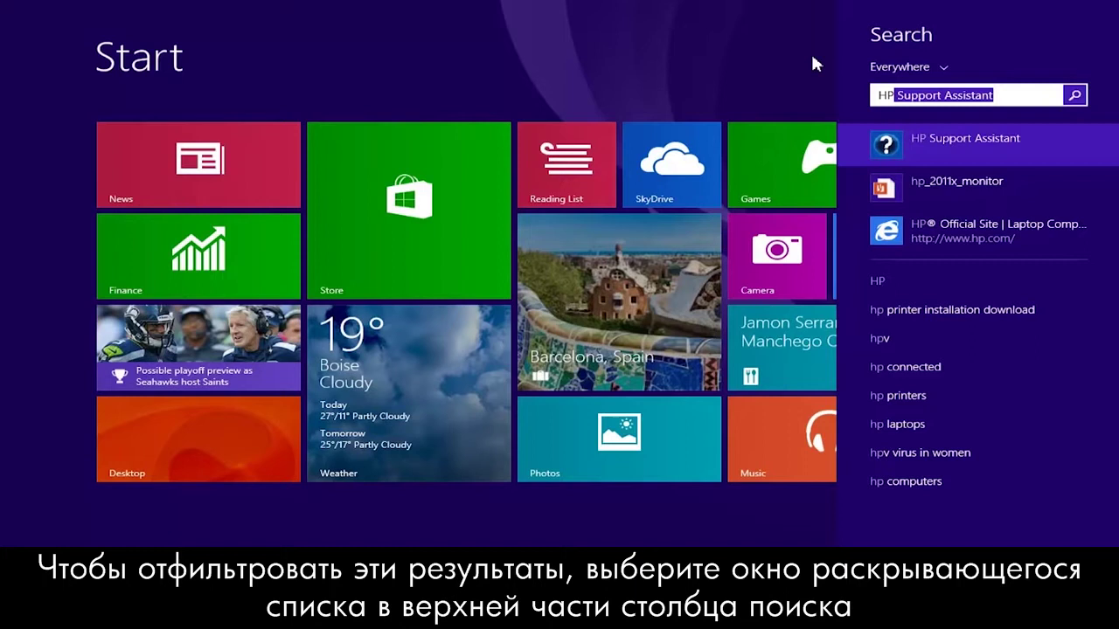
{"action": "left_click", "coordinate": [942, 68]}
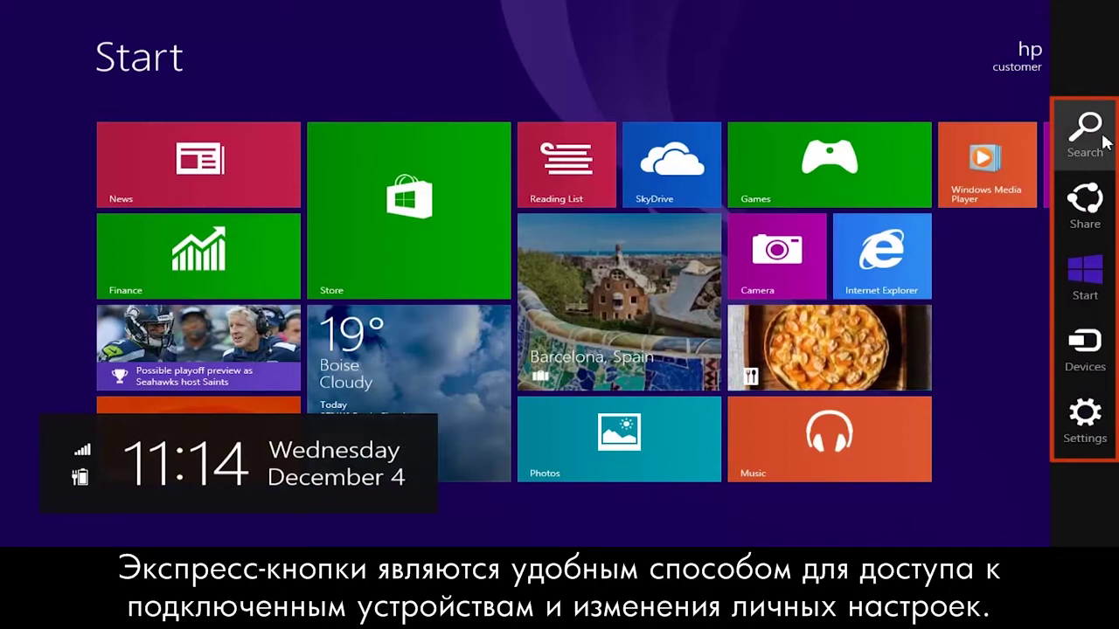
{"action": "left_click", "coordinate": [1104, 140]}
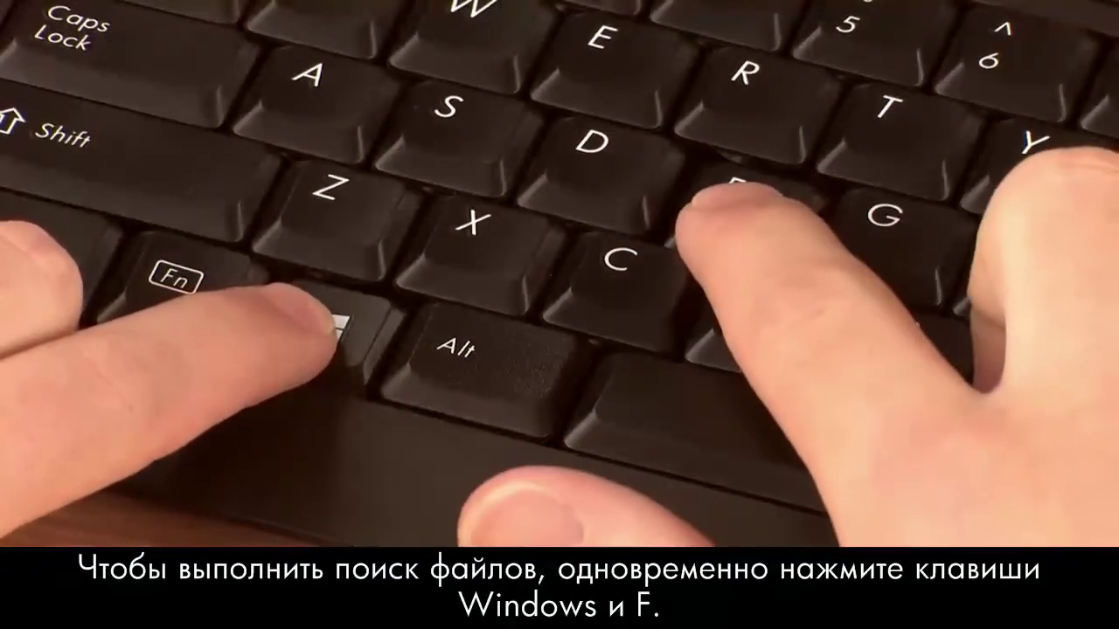
Open an empty Search pane scoped to Files with Windows+F
{"action": "key", "text": "super+f"}
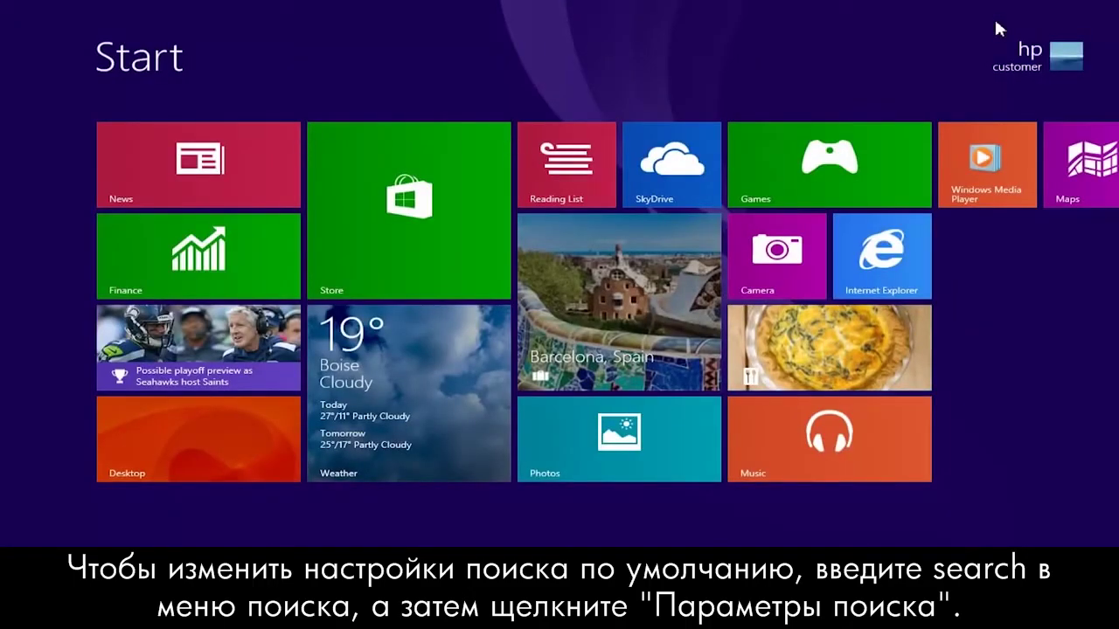
Find 'search' settings and review the Search and apps page down to SafeSearch
{"action": "type", "text": "search"}
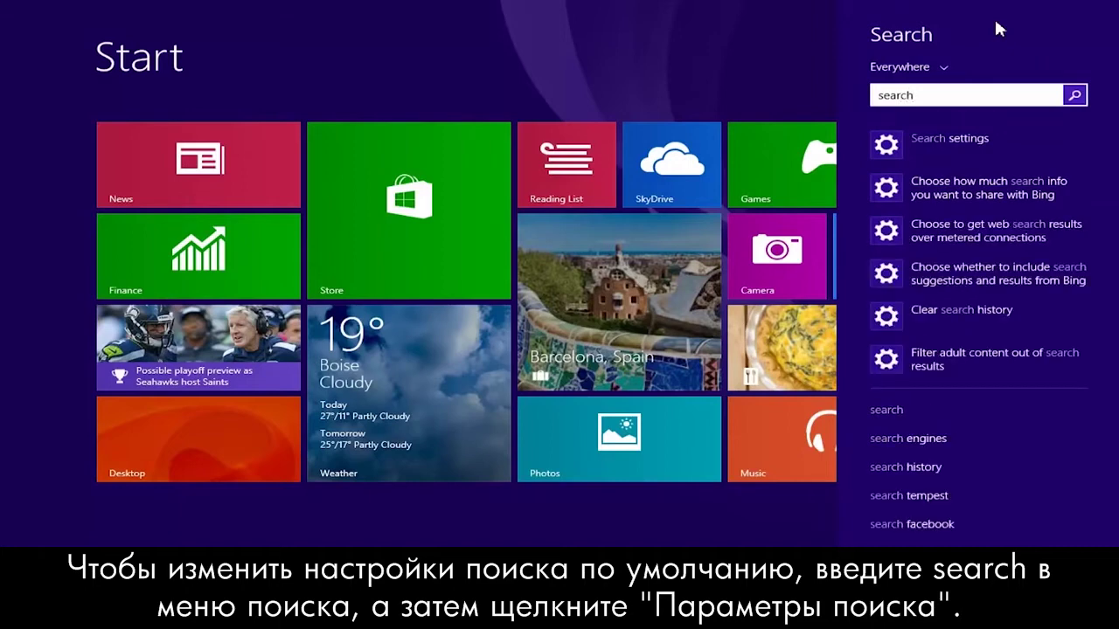
{"action": "left_click", "coordinate": [1027, 136]}
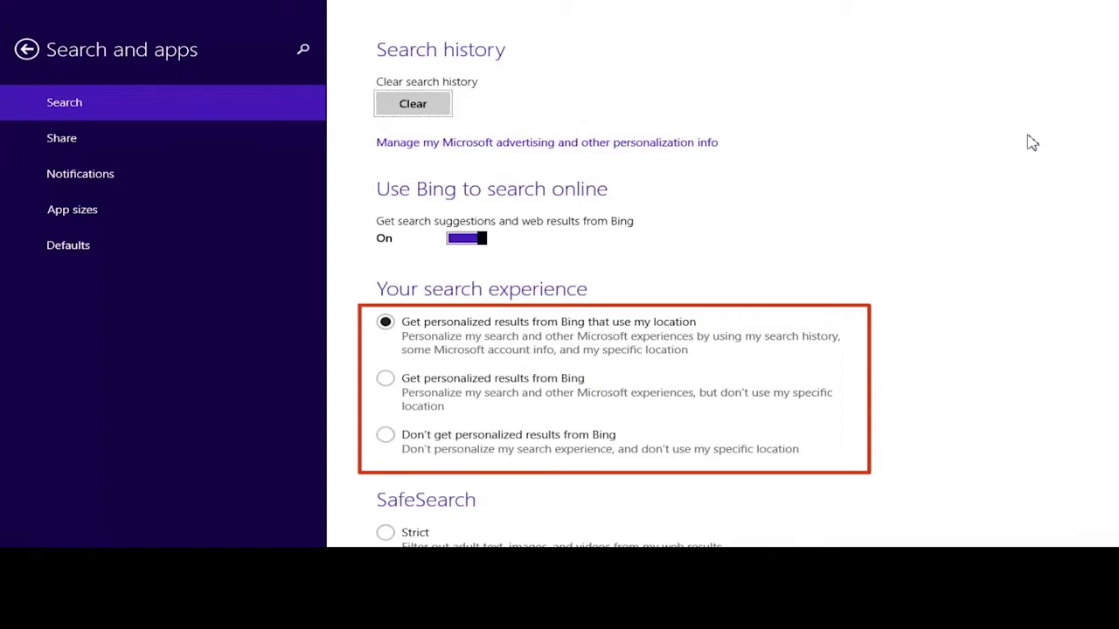
{"action": "left_click_drag", "start_coordinate": [1110, 179], "coordinate": [1111, 357]}
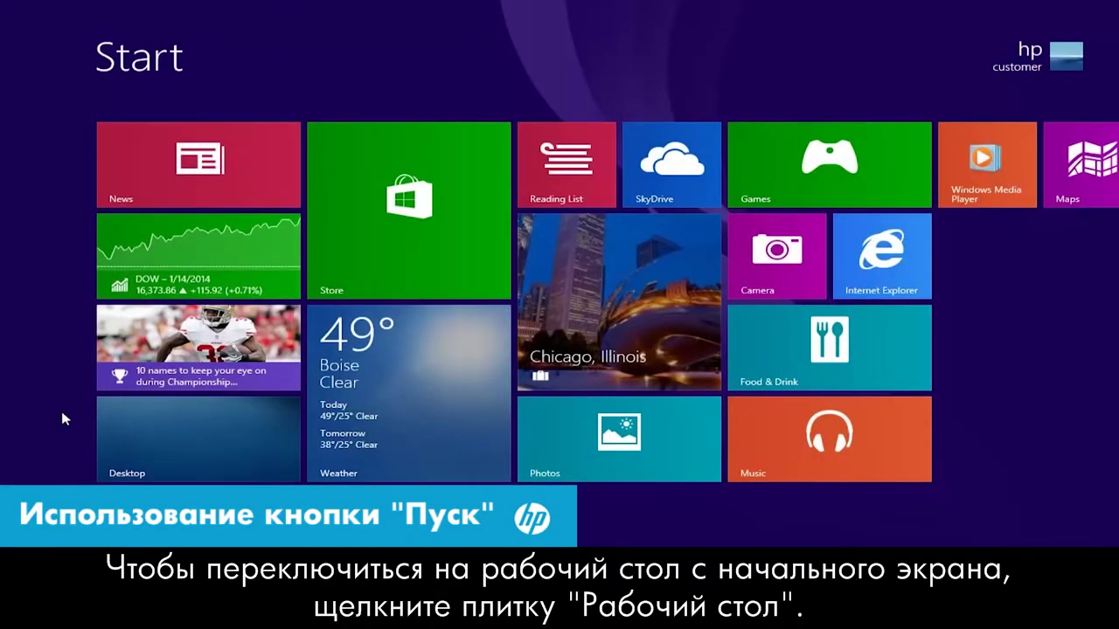
{"action": "left_click", "coordinate": [116, 427]}
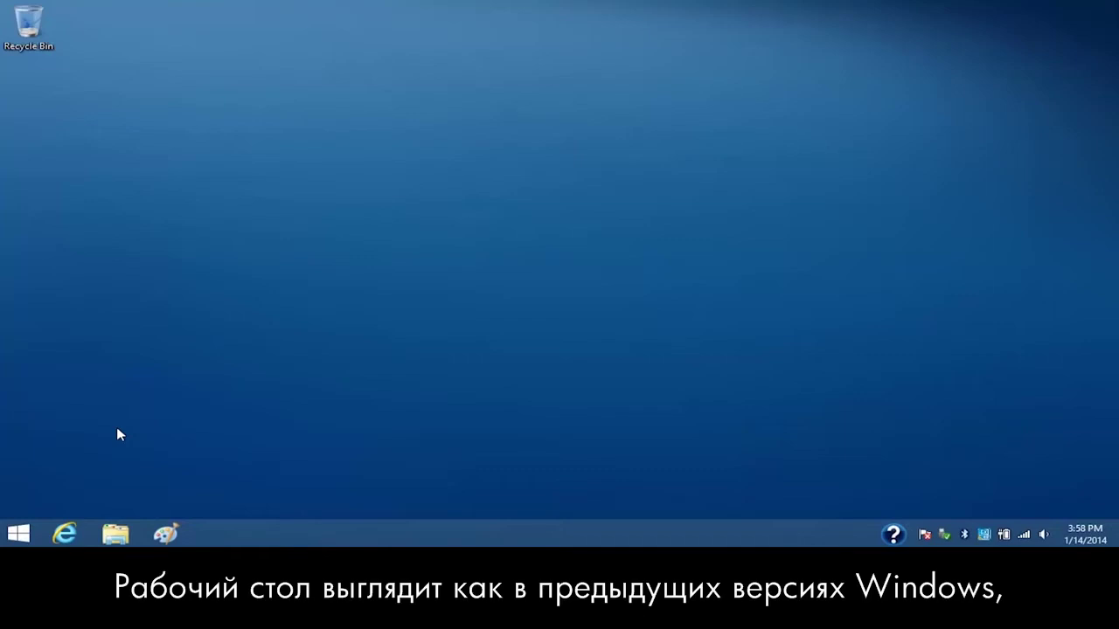
{"action": "right_click", "coordinate": [19, 531]}
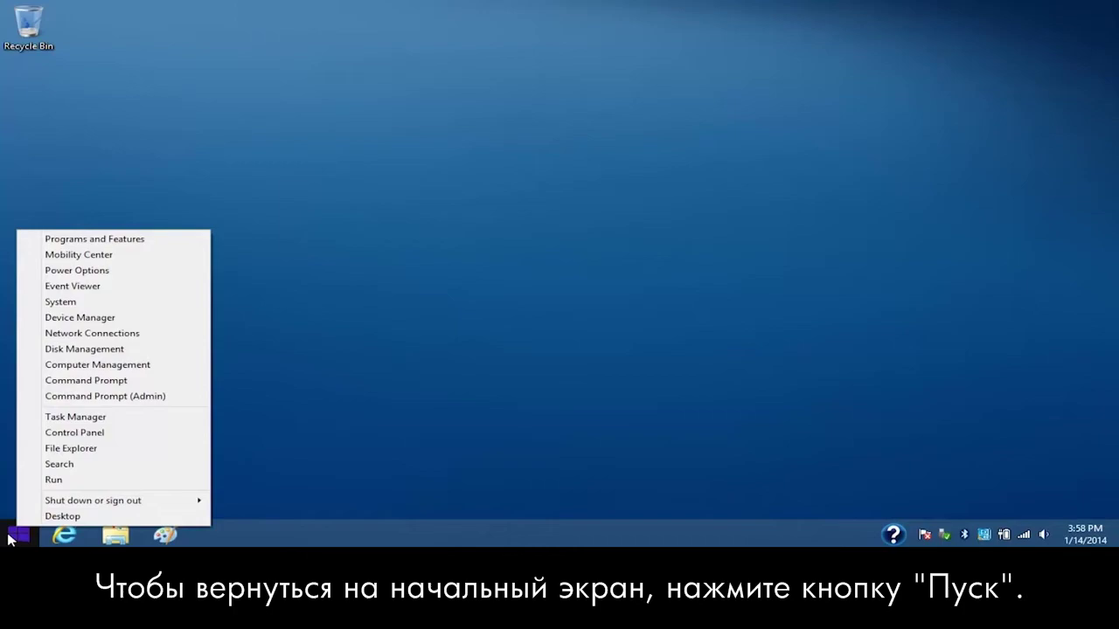
{"action": "left_click", "coordinate": [16, 533]}
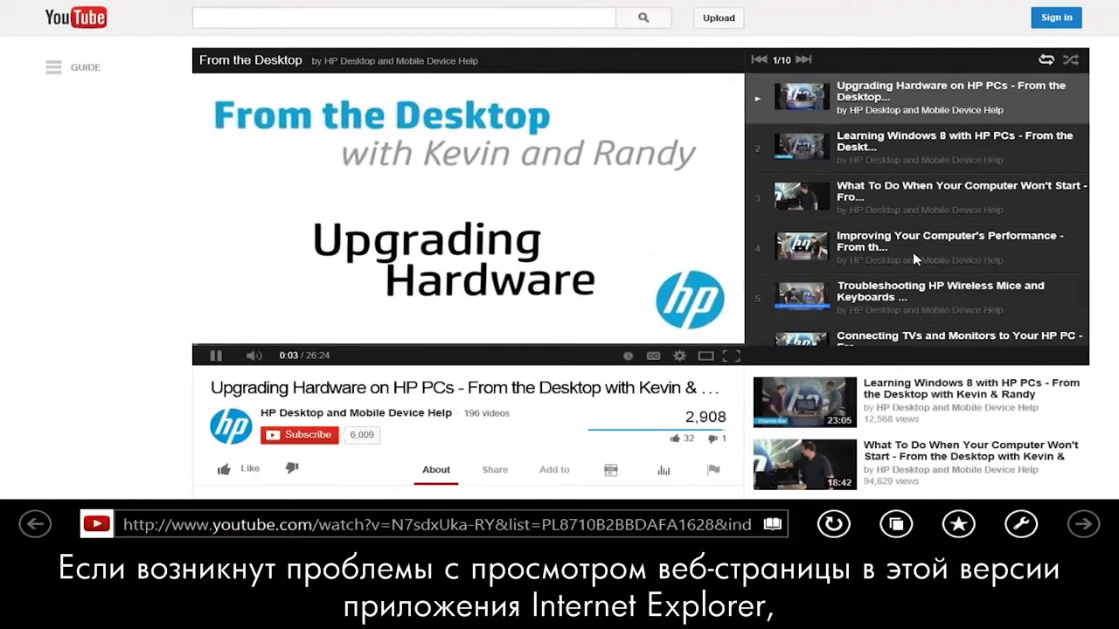
Reopen the YouTube video page in desktop Internet Explorer via Page tools
{"action": "left_click", "coordinate": [1021, 521]}
{"action": "left_click", "coordinate": [1082, 455]}
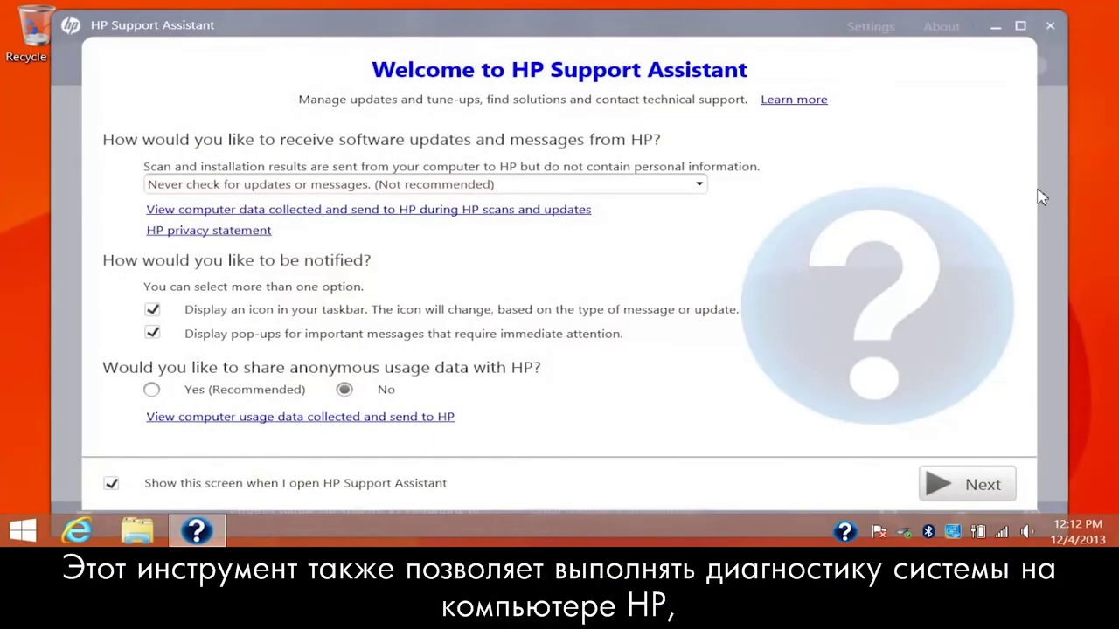
Accept the HP Support Assistant welcome preferences with Next
{"action": "left_click", "coordinate": [971, 487]}
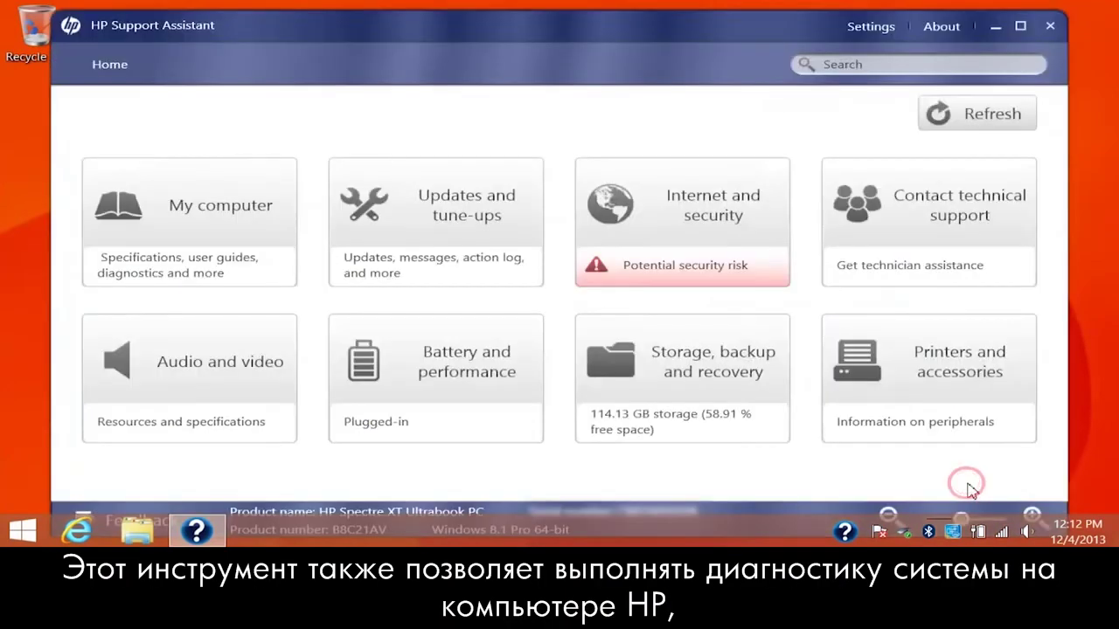